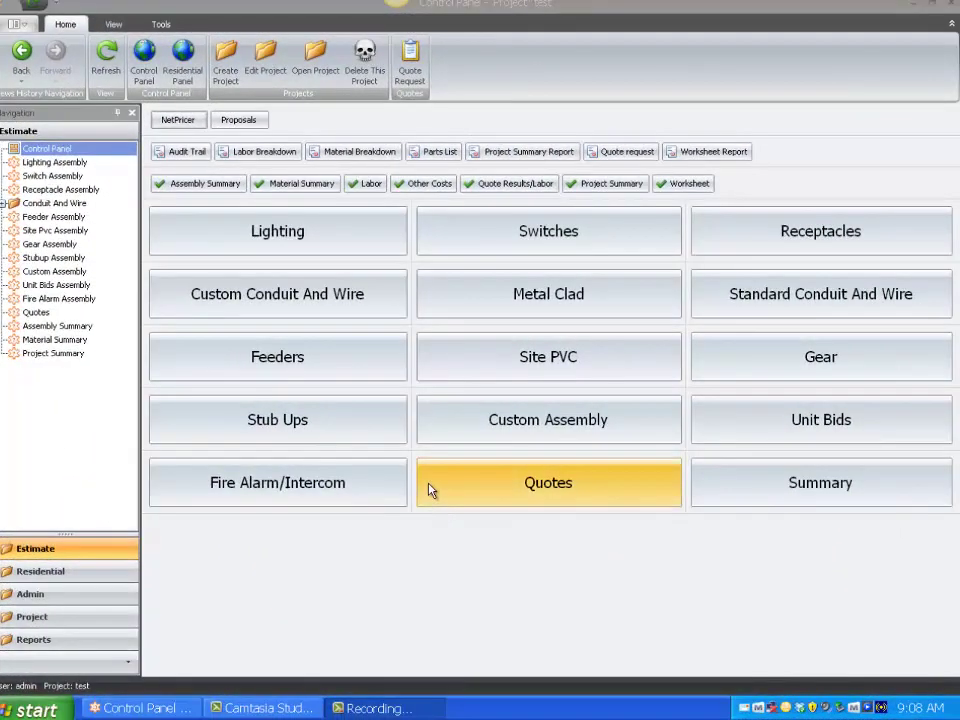
# - Create a new quote, Quote #1, from the project's quotes list
pyautogui.click(430, 490)
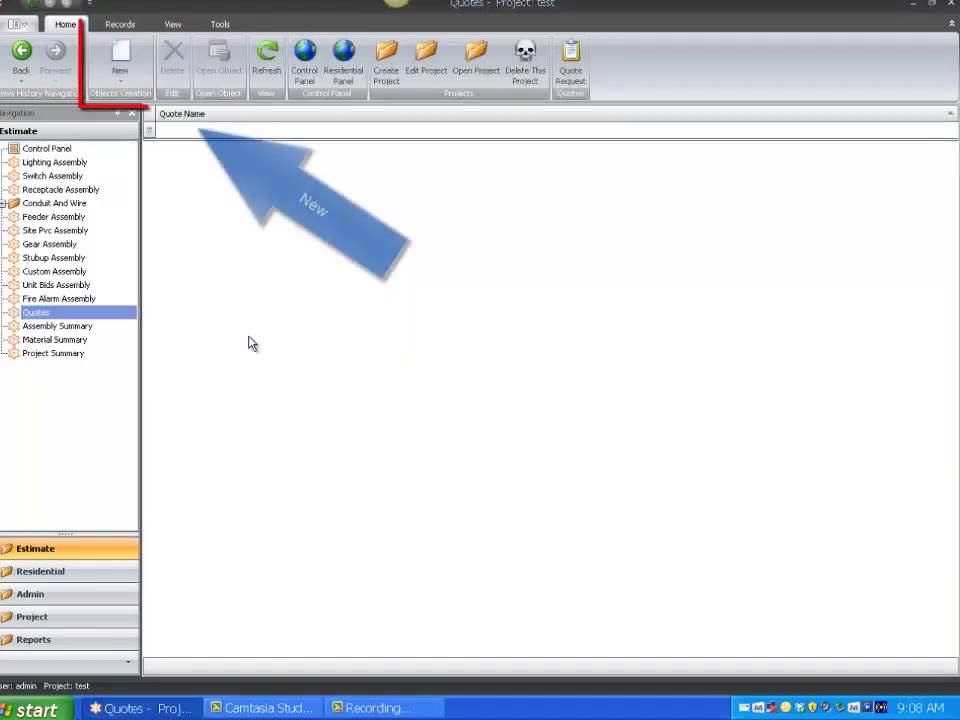
pyautogui.click(118, 63)
pyautogui.click(130, 124)
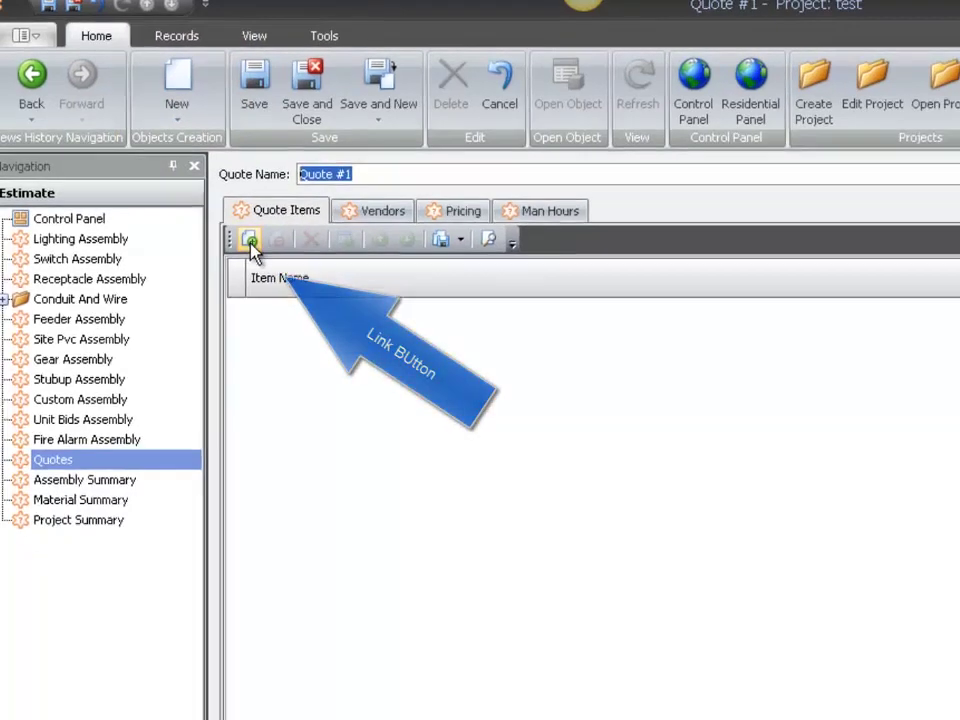
# - Link the Gear and Lighting items to Quote #1
pyautogui.click(250, 242)
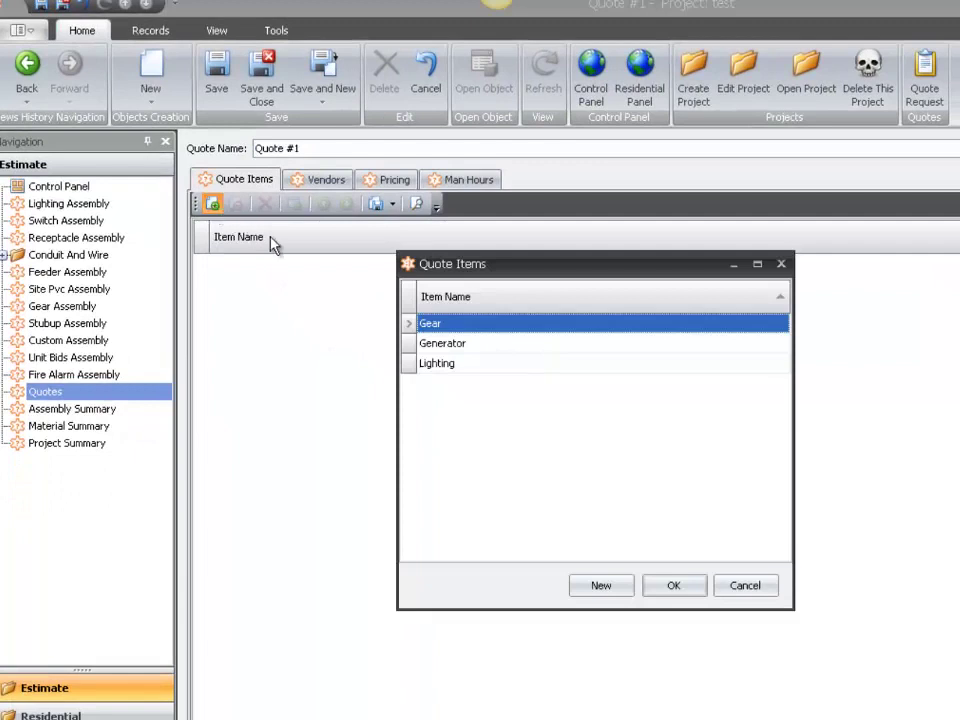
pyautogui.keyDown('ctrl'); pyautogui.click(437, 366); pyautogui.keyUp('ctrl')
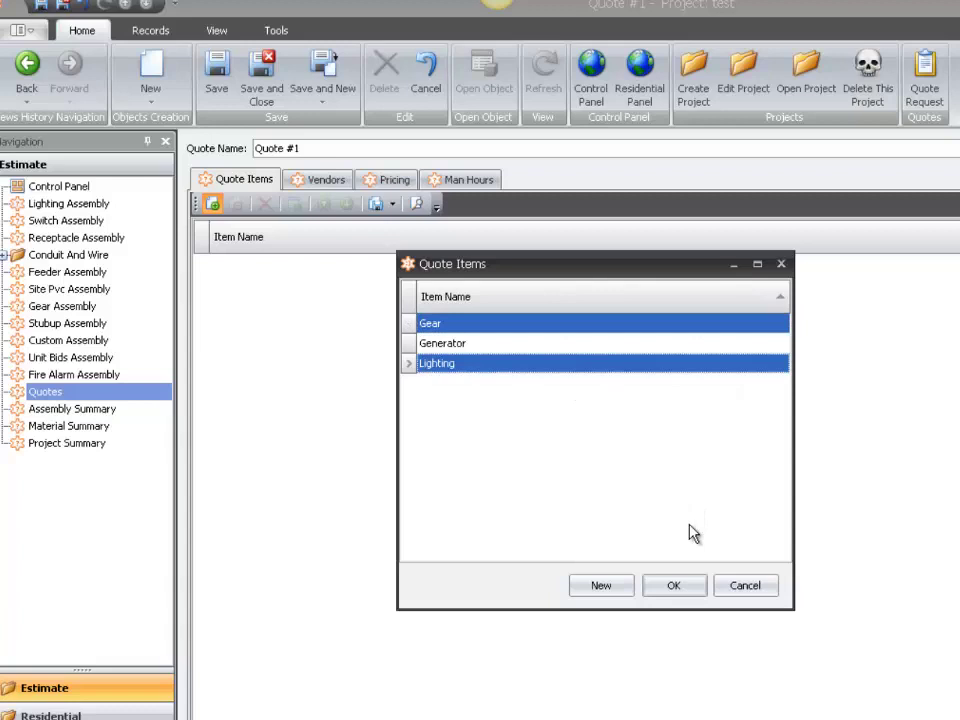
pyautogui.click(673, 588)
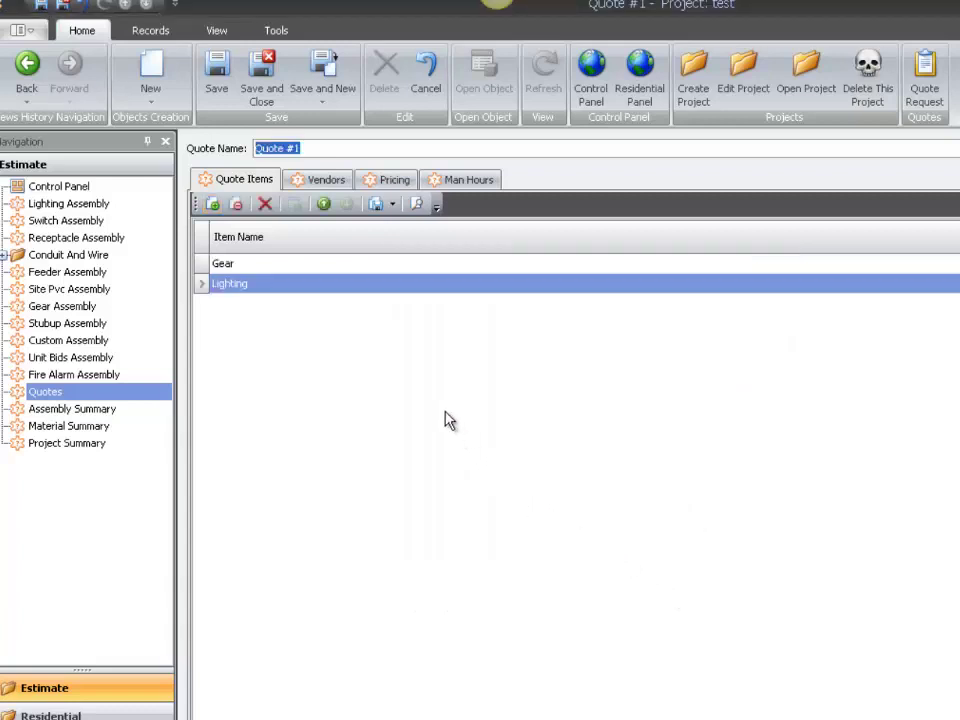
# - Link vendors GRAYBAR, IRBY and Volunteer to Quote #1 and save the quote
pyautogui.click(318, 183)
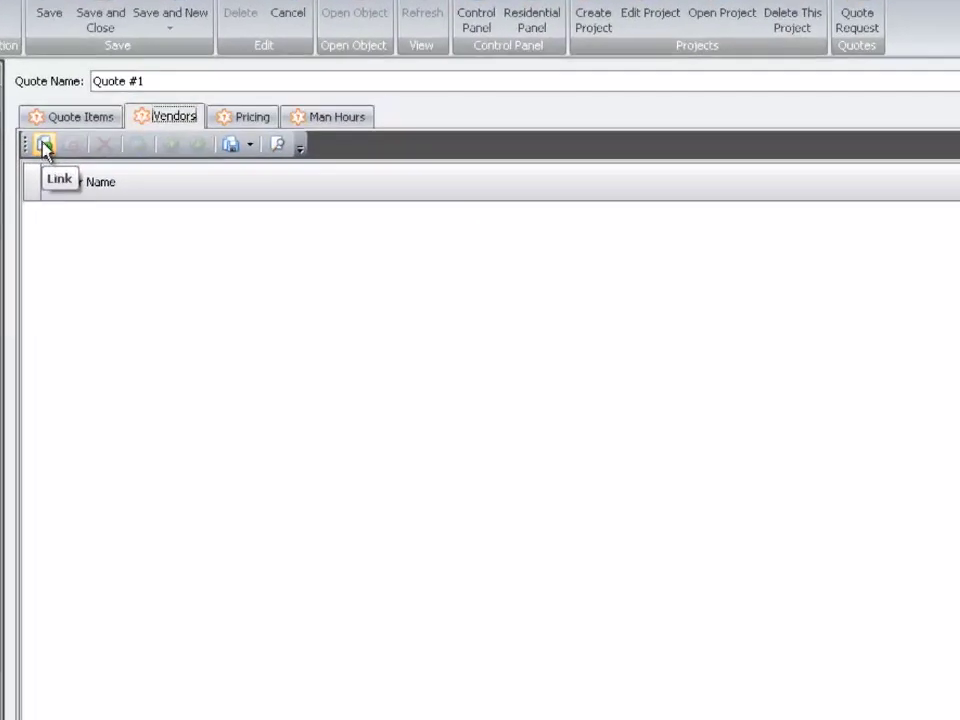
pyautogui.click(207, 203)
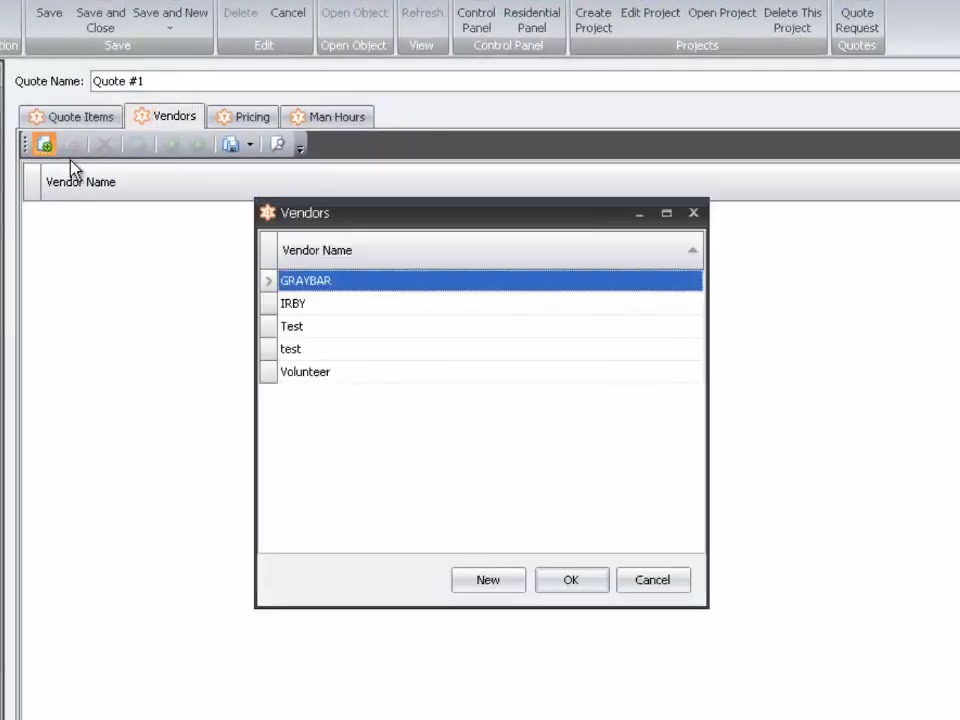
pyautogui.keyDown('ctrl'); pyautogui.click(310, 306); pyautogui.keyUp('ctrl')
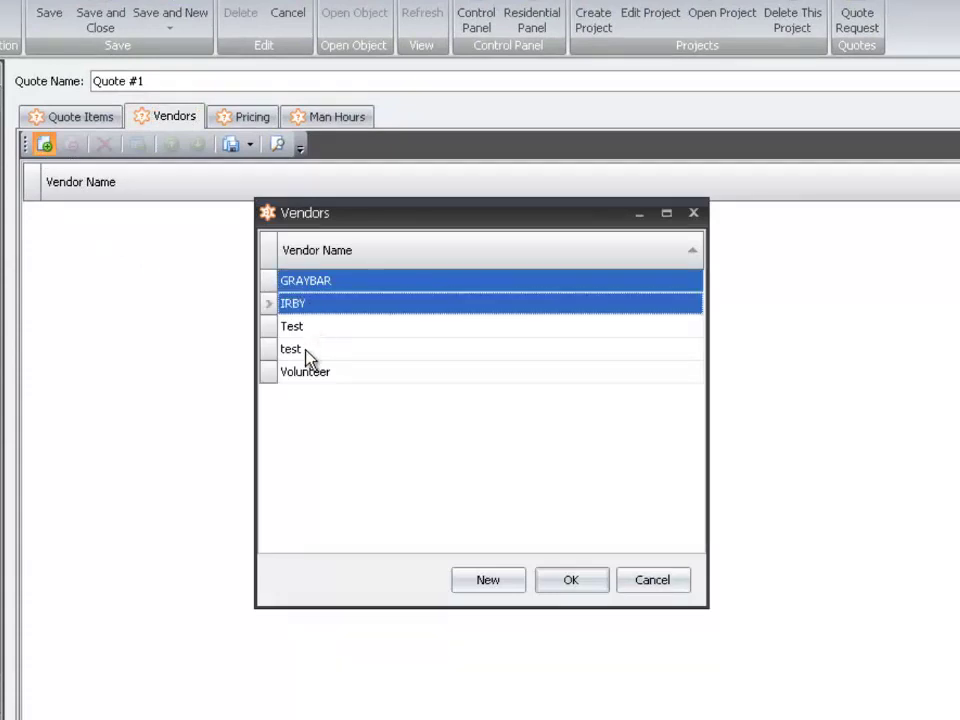
pyautogui.keyDown('ctrl'); pyautogui.click(301, 376); pyautogui.keyUp('ctrl')
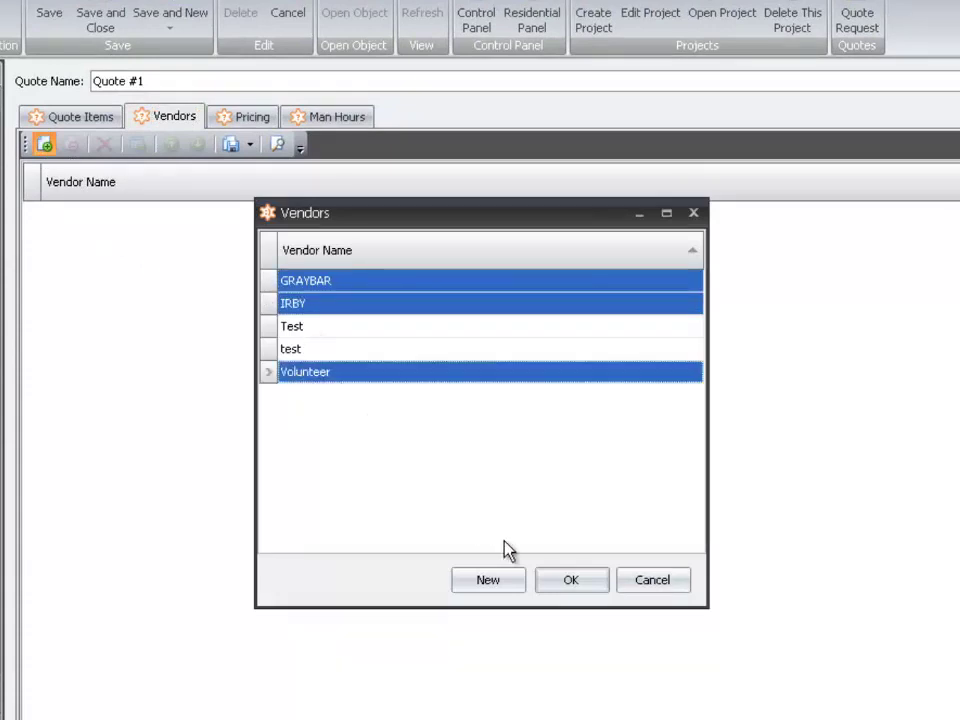
pyautogui.click(582, 588)
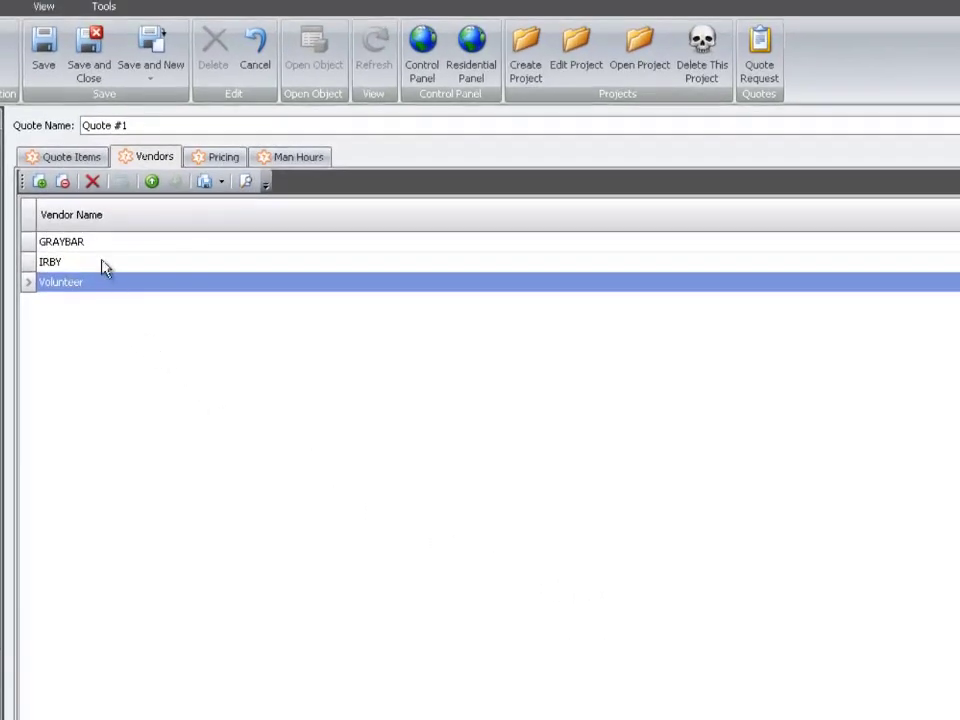
pyautogui.click(43, 47)
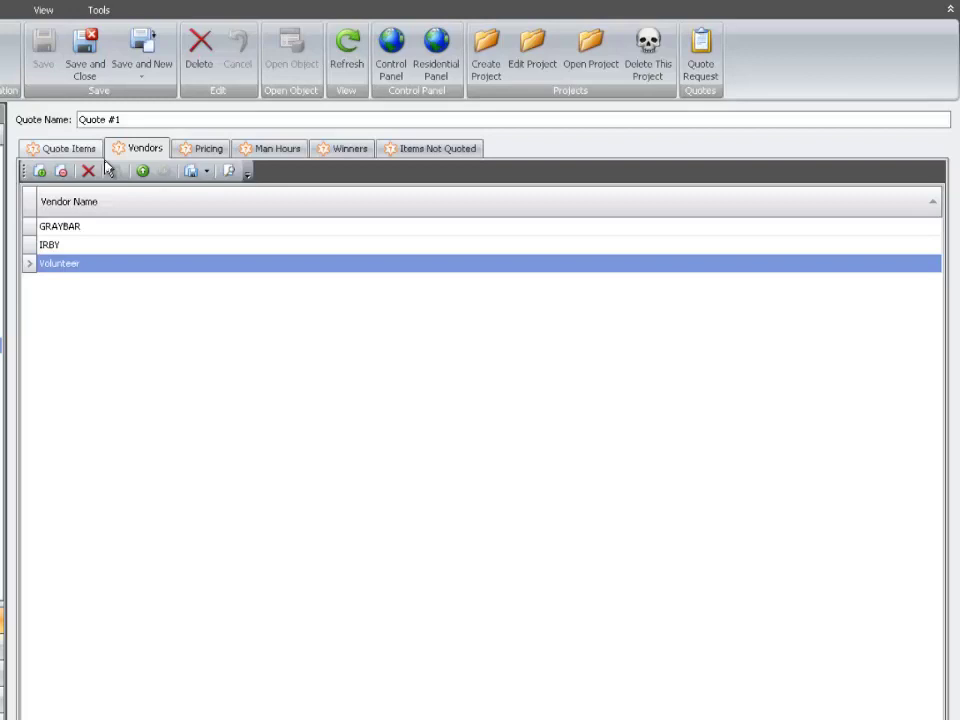
# - Enter GRAYBAR's quoted prices: Gear $6,000 and Lighting $59,875
pyautogui.click(205, 156)
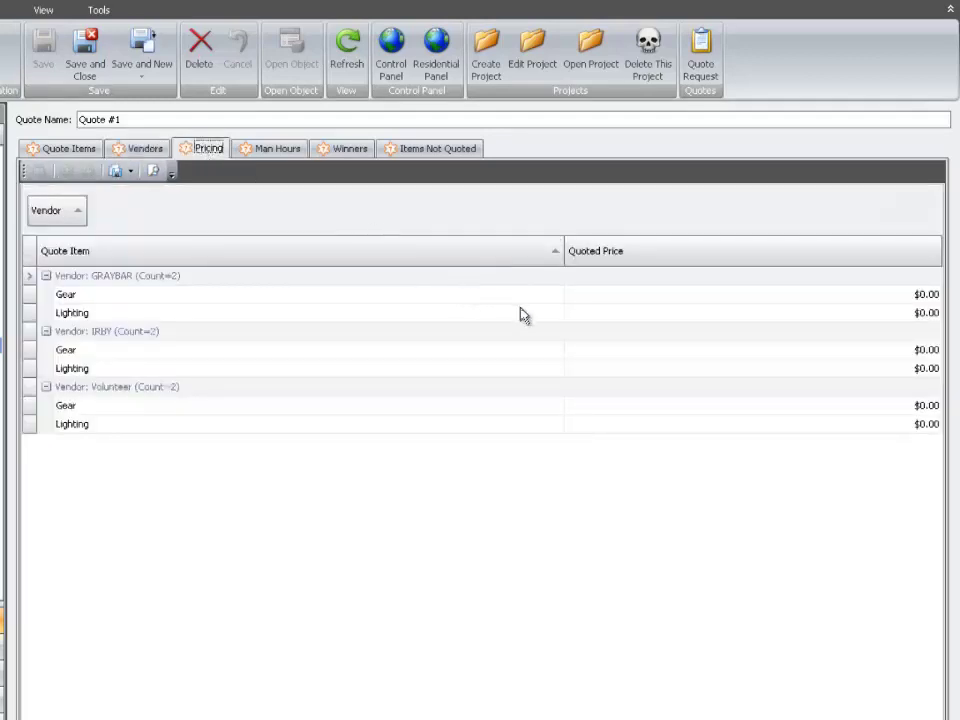
pyautogui.click(880, 296)
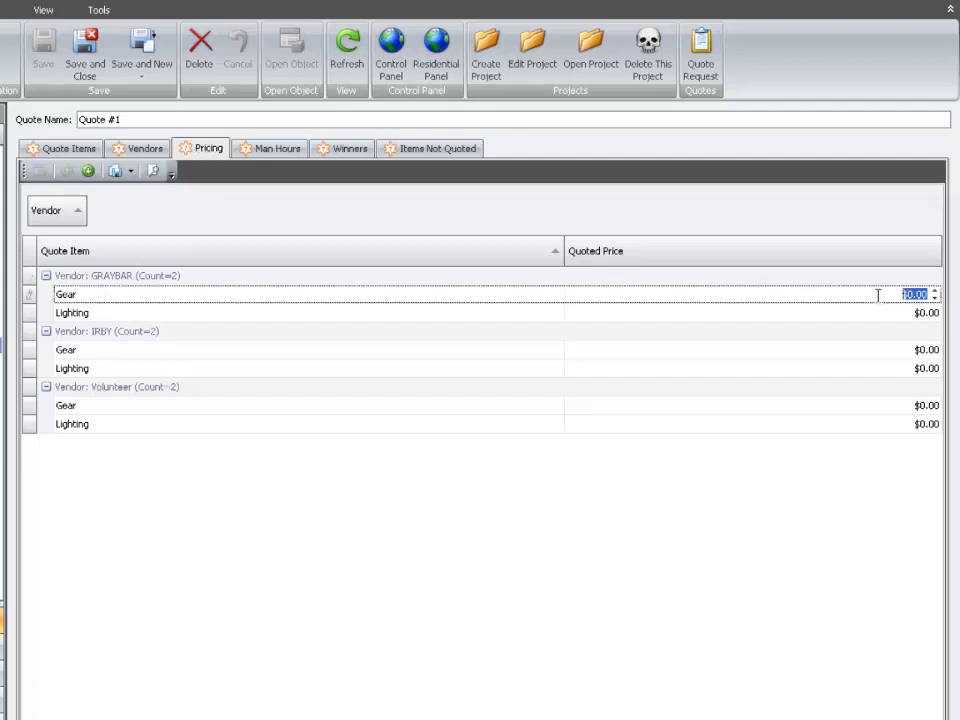
pyautogui.write('6,')
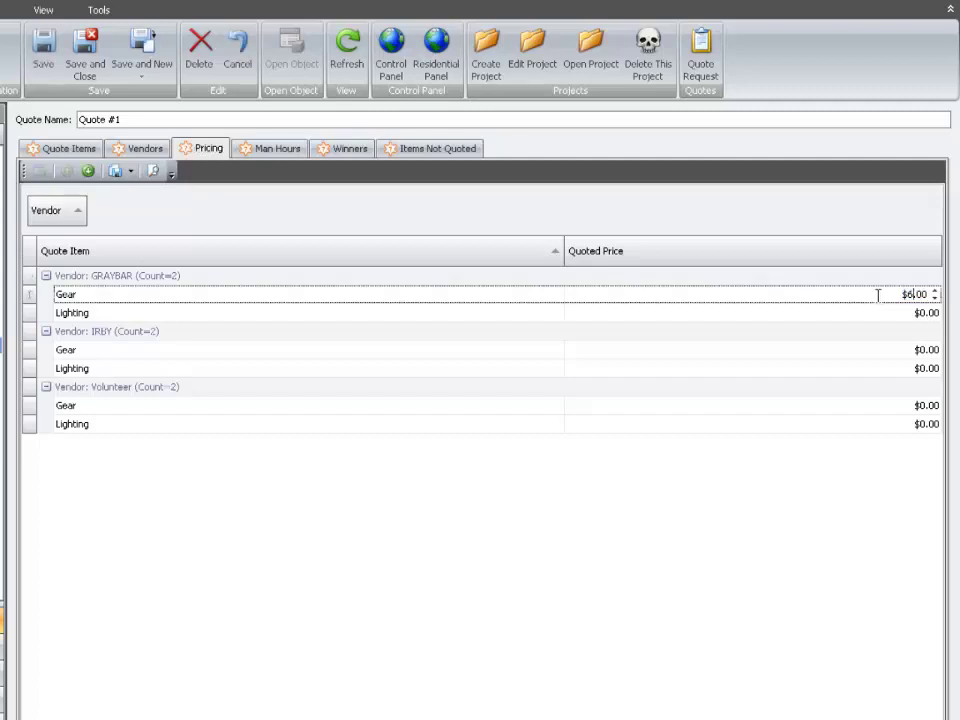
pyautogui.write('000')
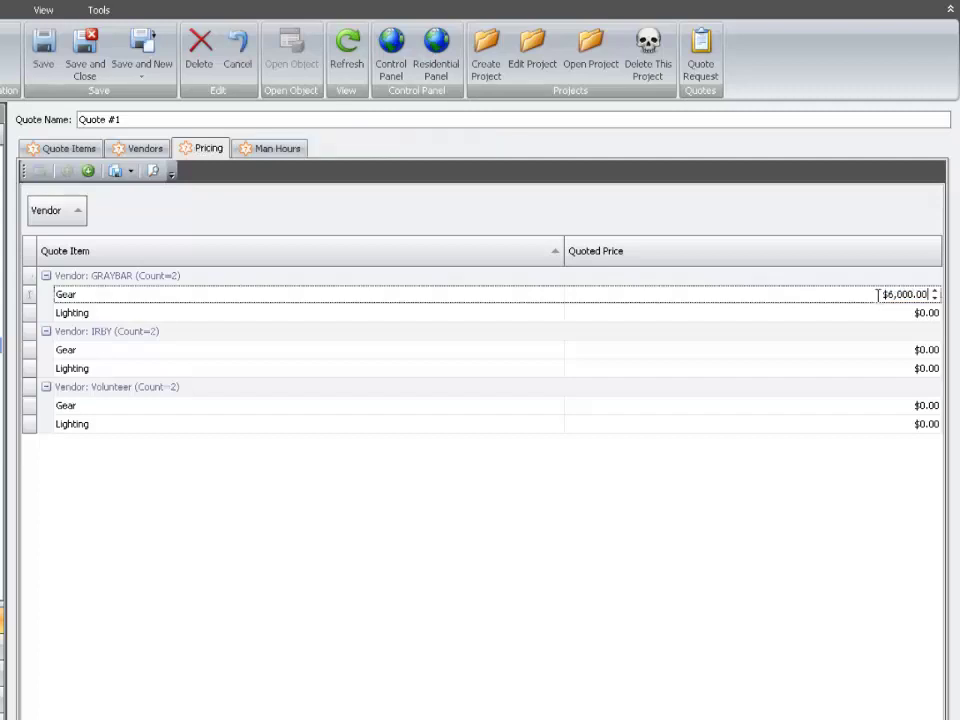
pyautogui.press('Down')
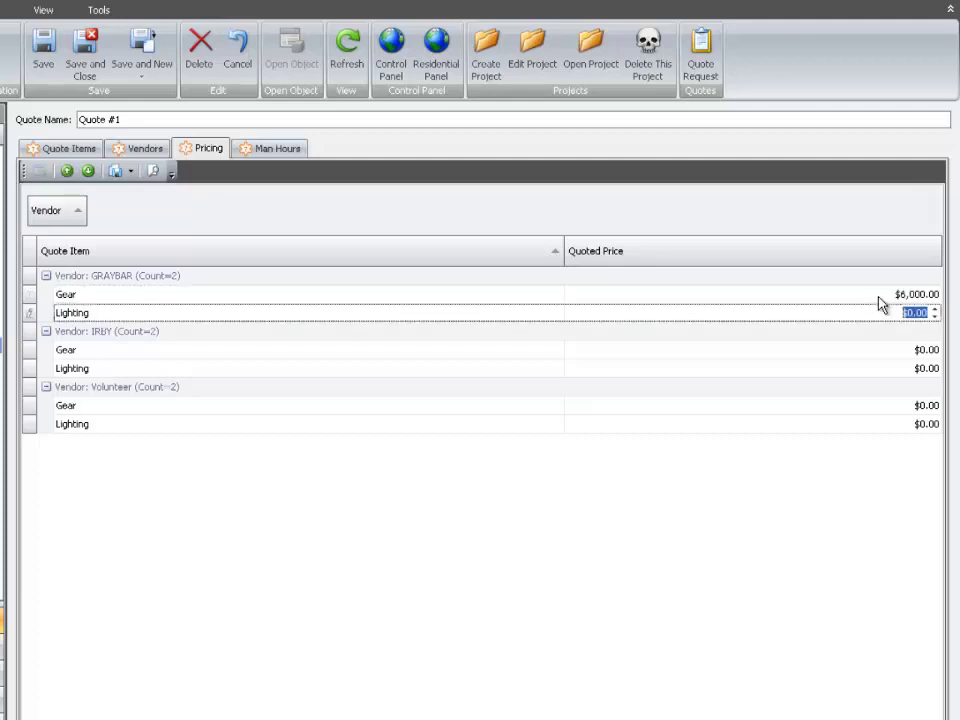
pyautogui.write('59,875')
pyautogui.press('Down')
pyautogui.press('Down')
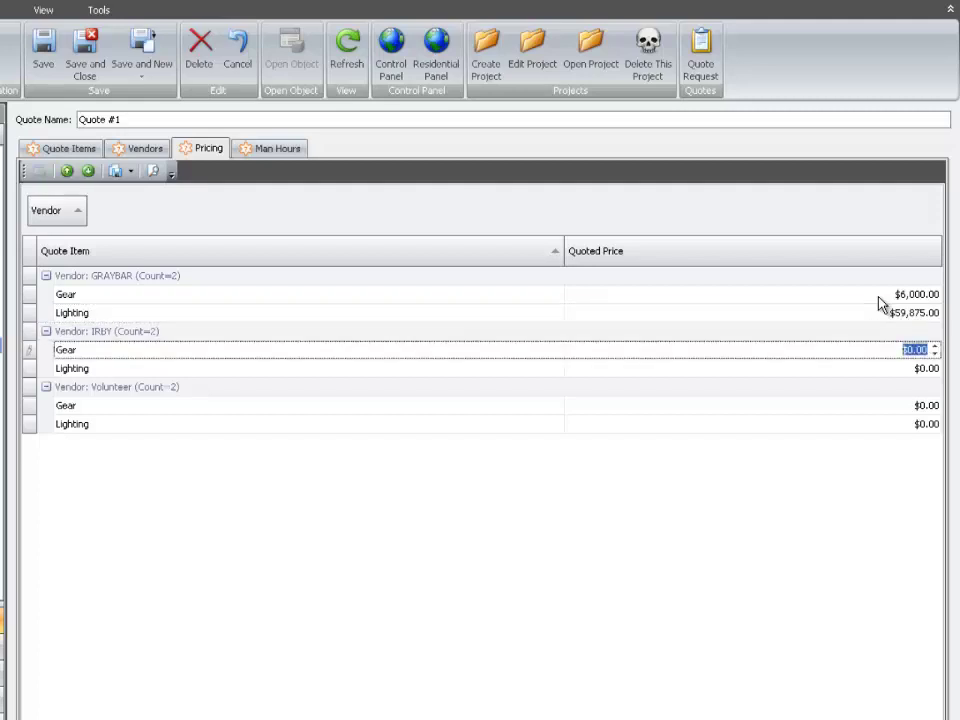
# - Enter IRBY's prices $5,897/$58,987 and Volunteer's $4,000/$59,000 for Gear/Lighting
pyautogui.write('5,897')
pyautogui.press('Down')
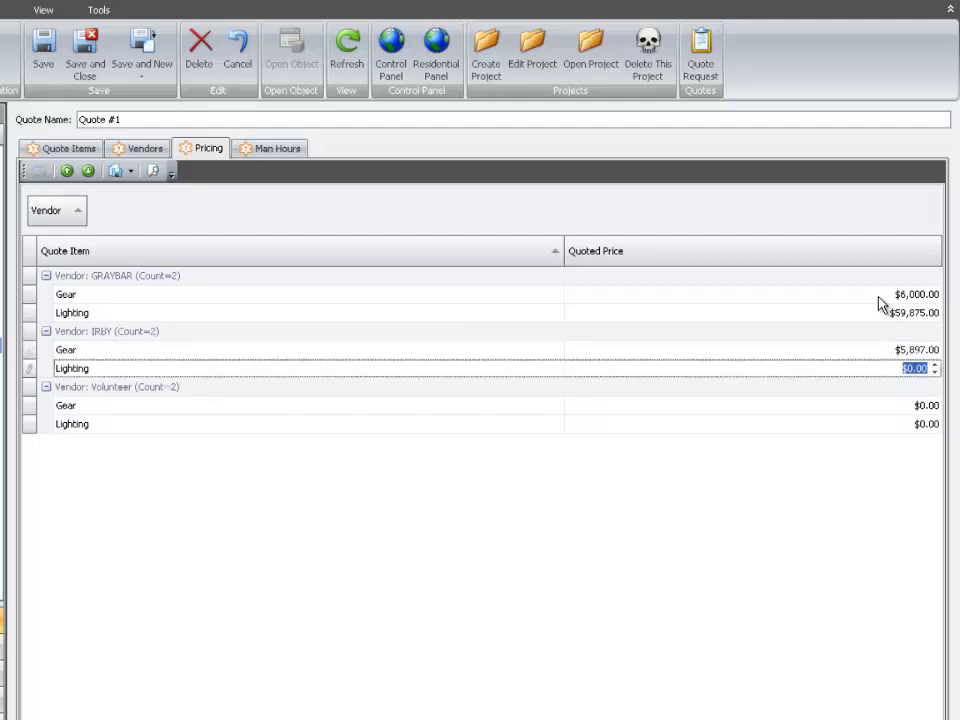
pyautogui.write('58,987')
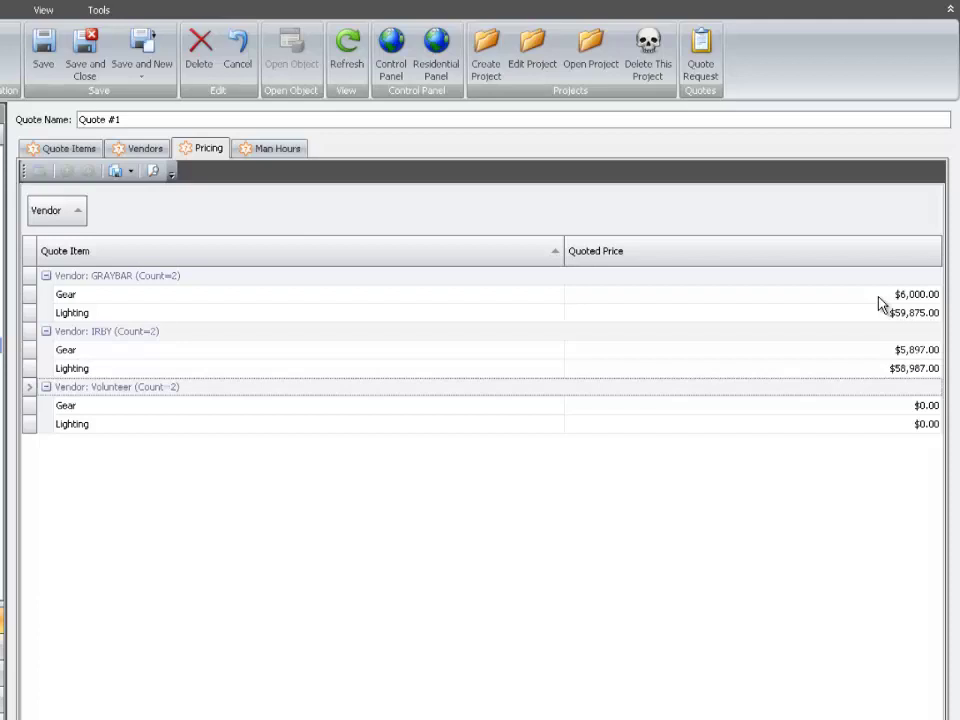
pyautogui.press('Down')
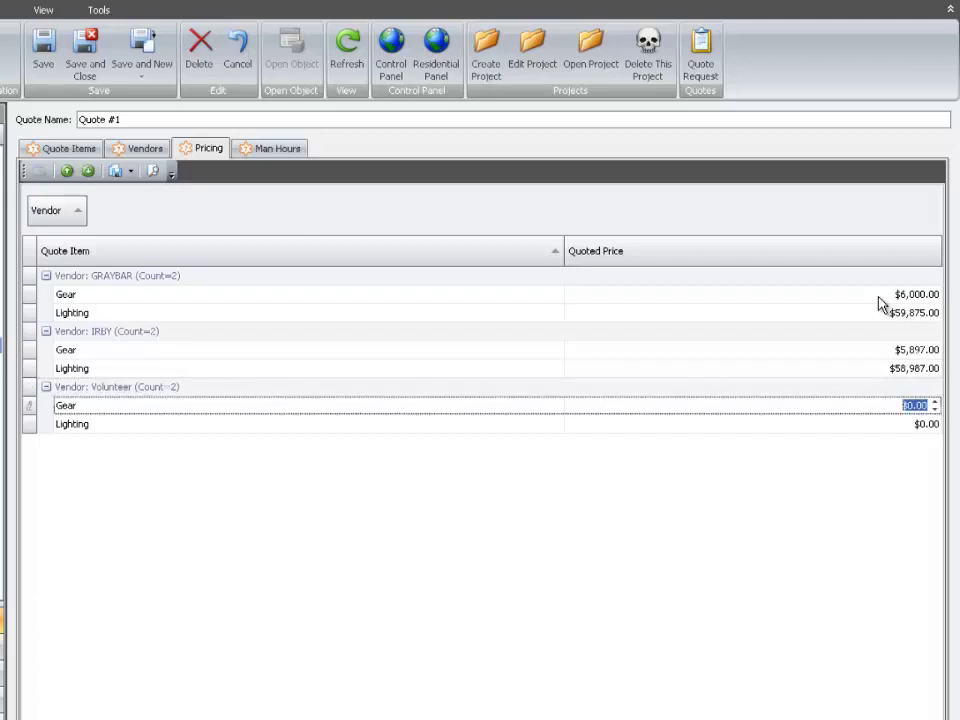
pyautogui.write('4')
pyautogui.press('Down')
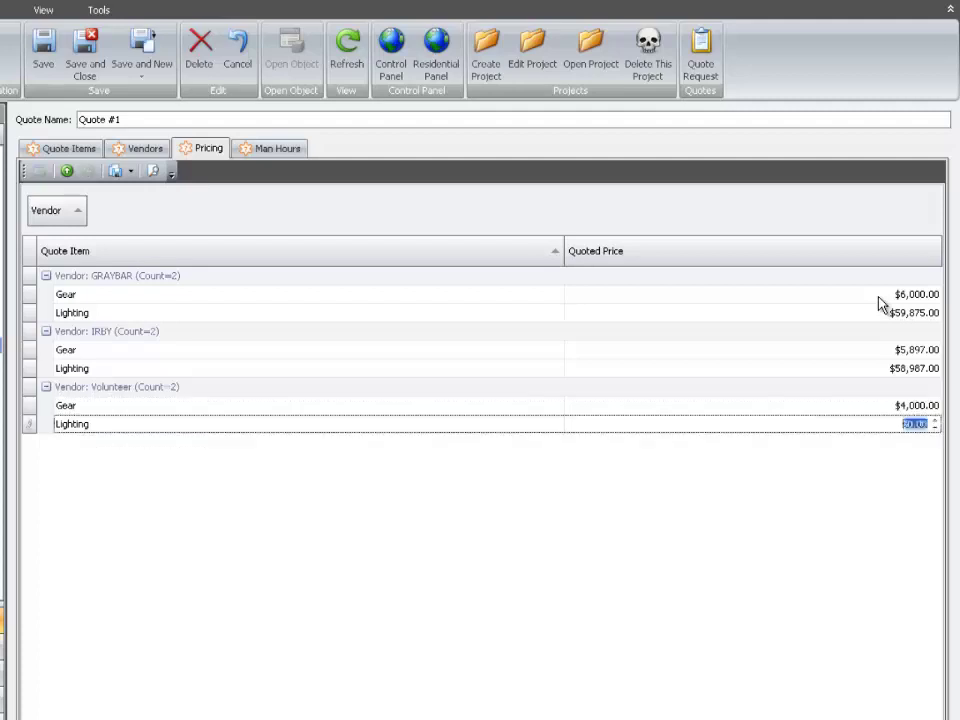
pyautogui.write('59,000')
pyautogui.click(703, 405)
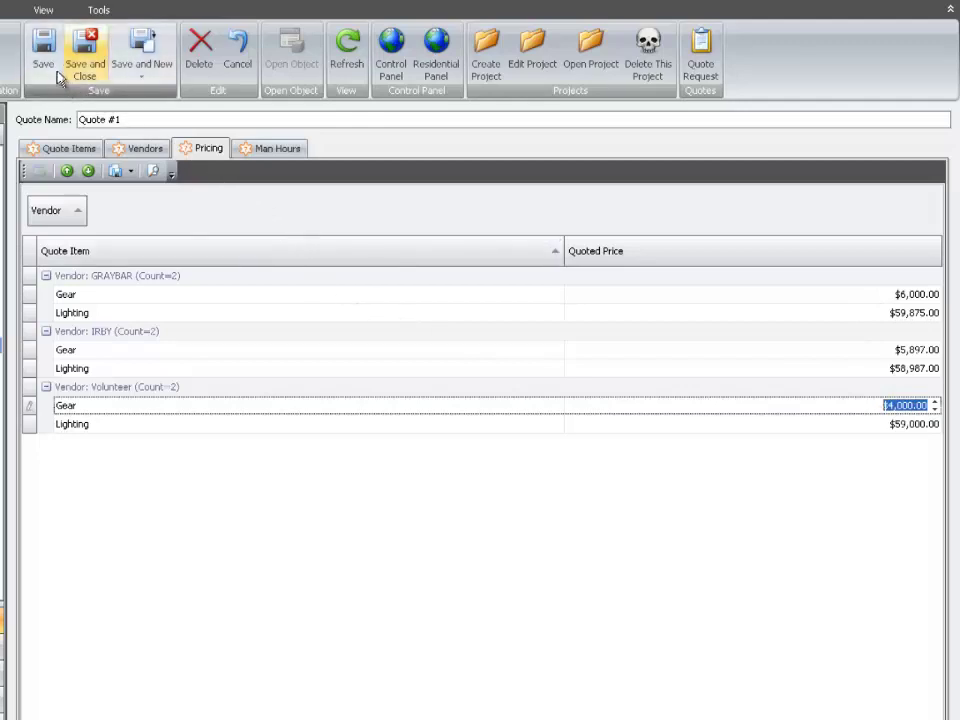
# - Save the priced quote, check each item's low-bid winner, and confirm Items Not Quoted is empty
pyautogui.click(44, 44)
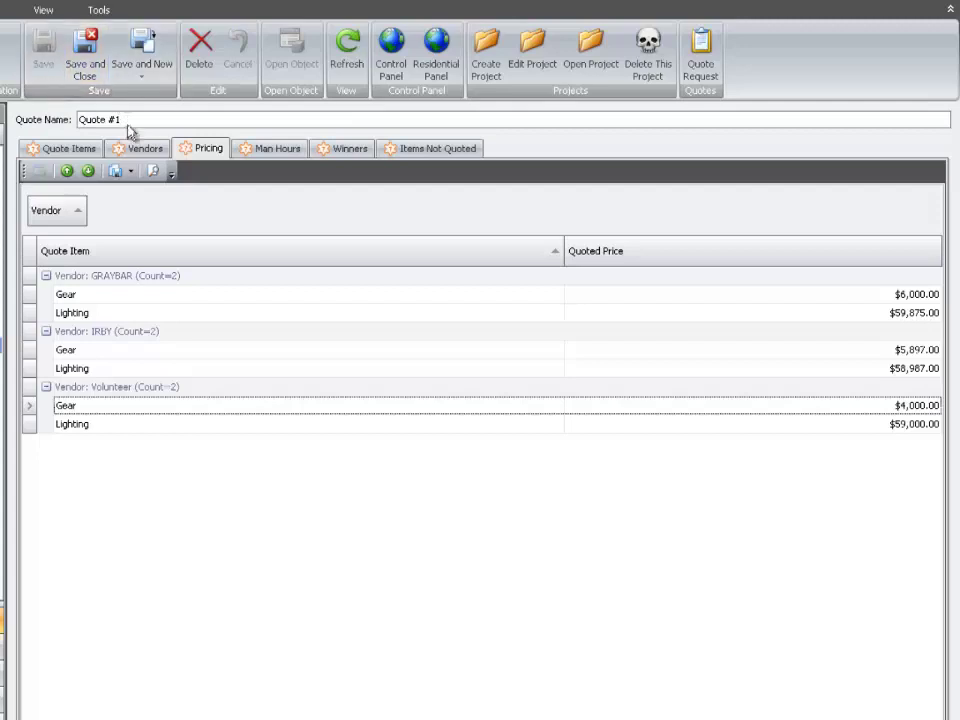
pyautogui.click(366, 156)
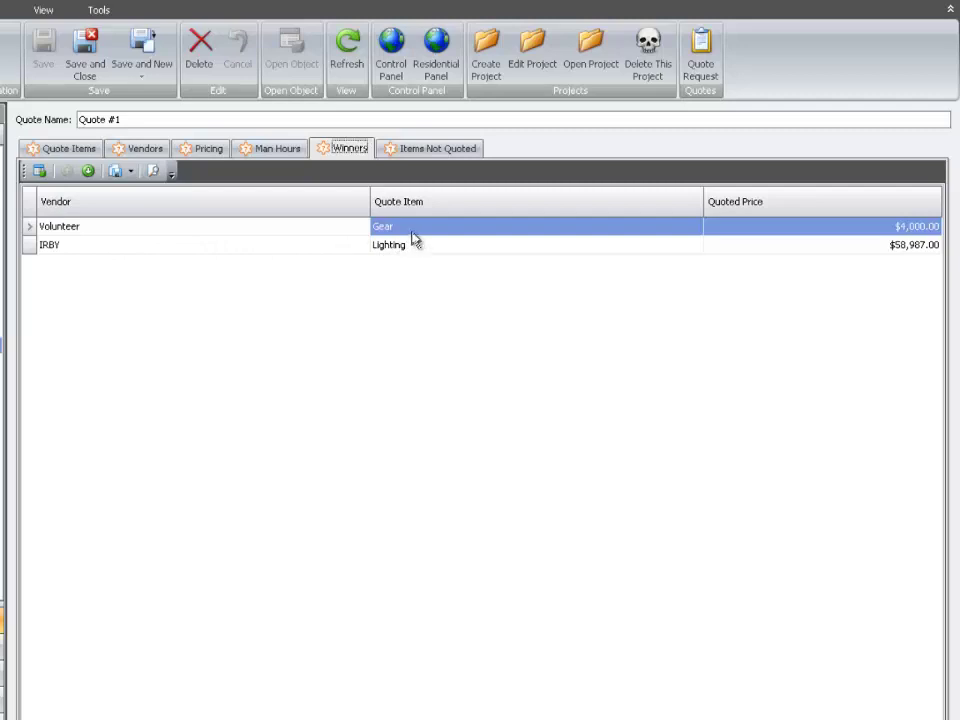
pyautogui.click(463, 152)
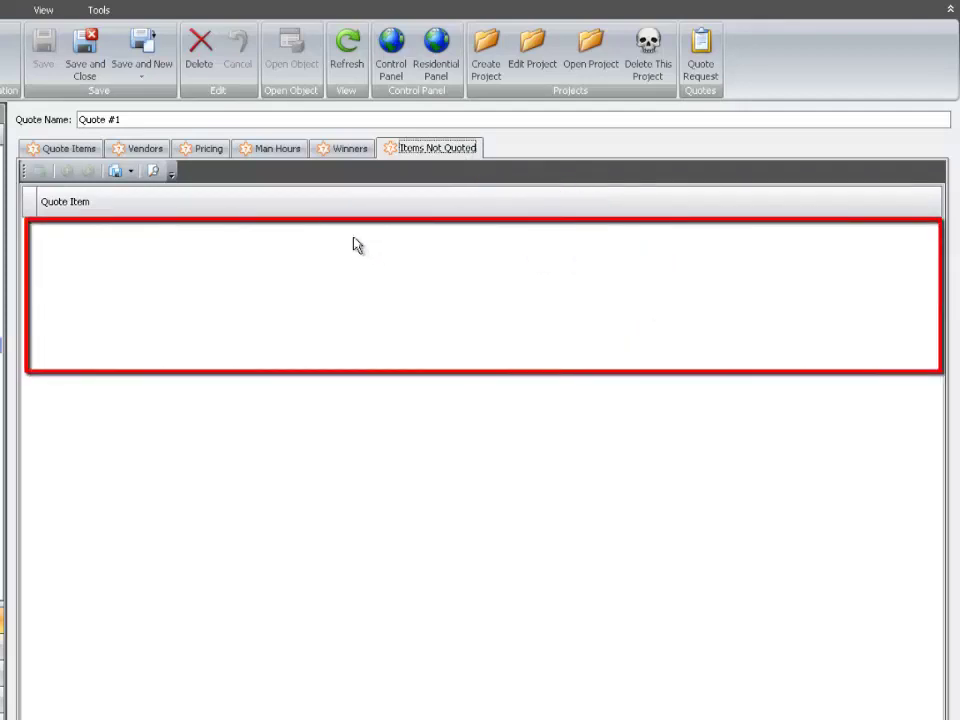
# - Set Quotes Markup to 0.1 on the cost worksheet, giving Quotes Extended $69,285.70
pyautogui.click(389, 42)
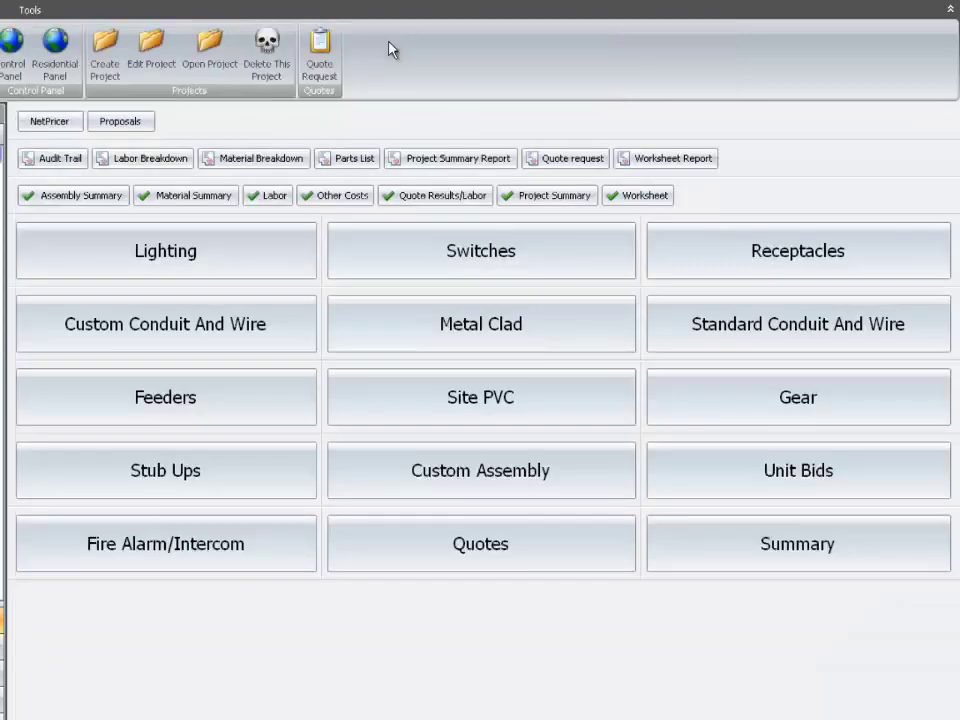
pyautogui.click(467, 158)
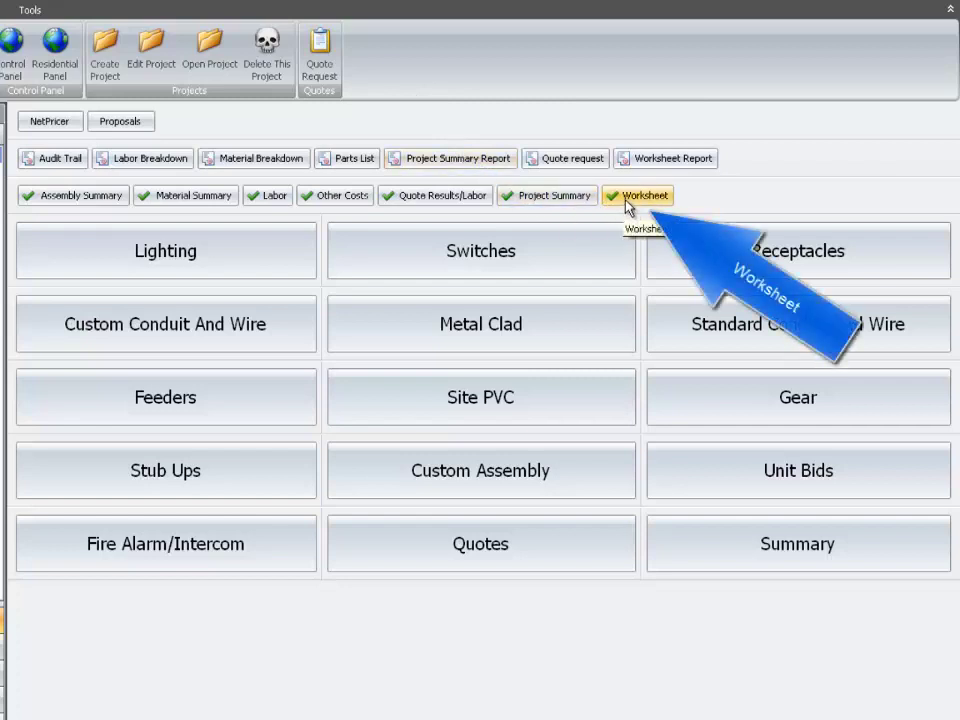
pyautogui.click(626, 200)
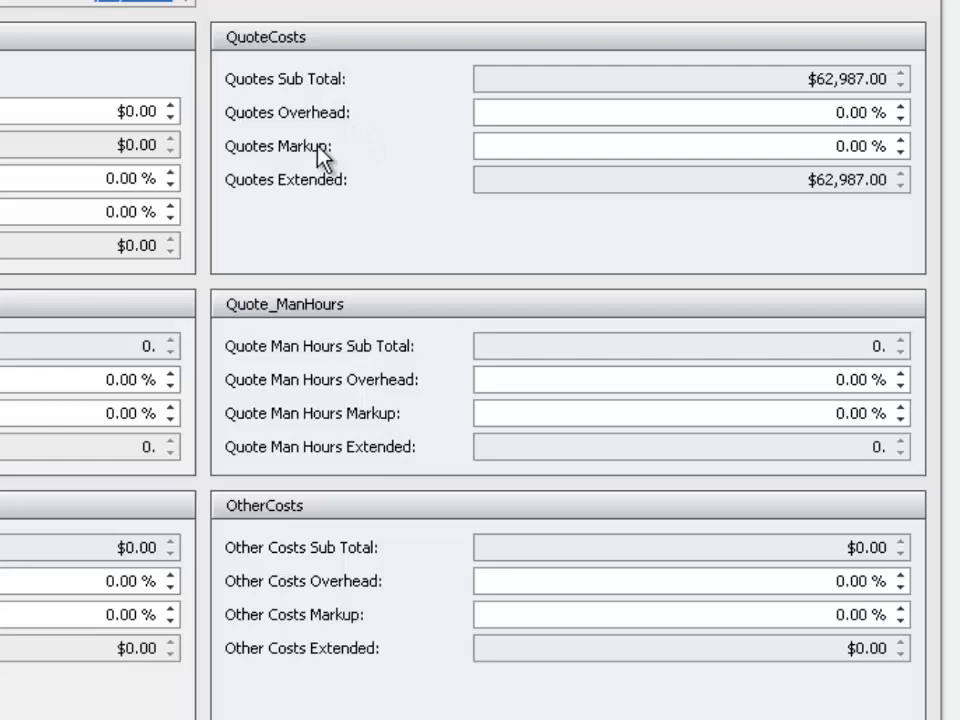
pyautogui.click(866, 145)
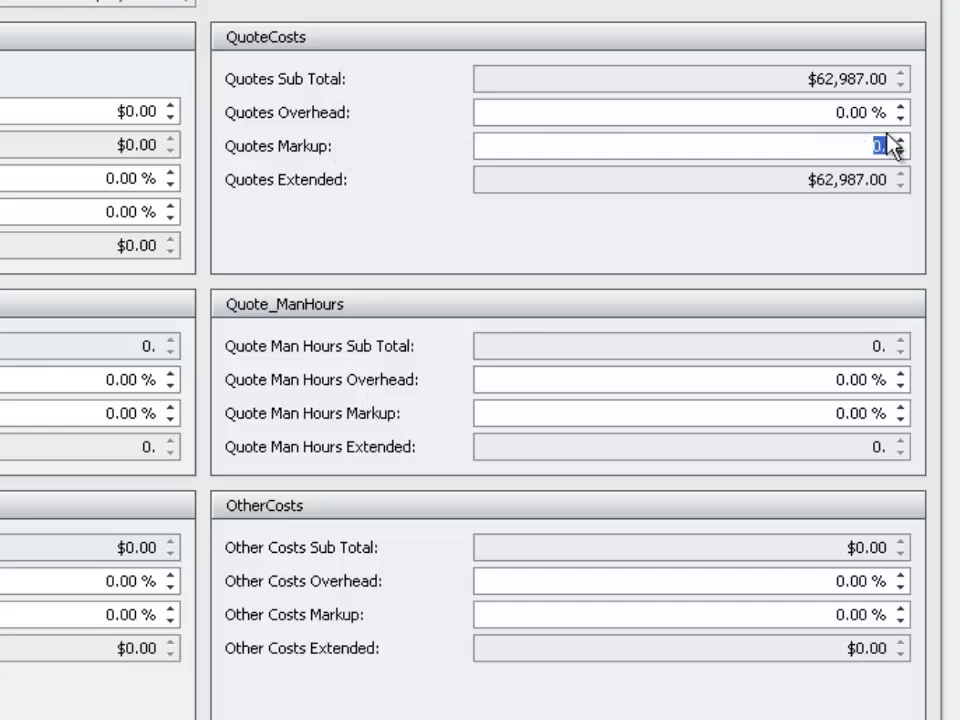
pyautogui.write('0.1')
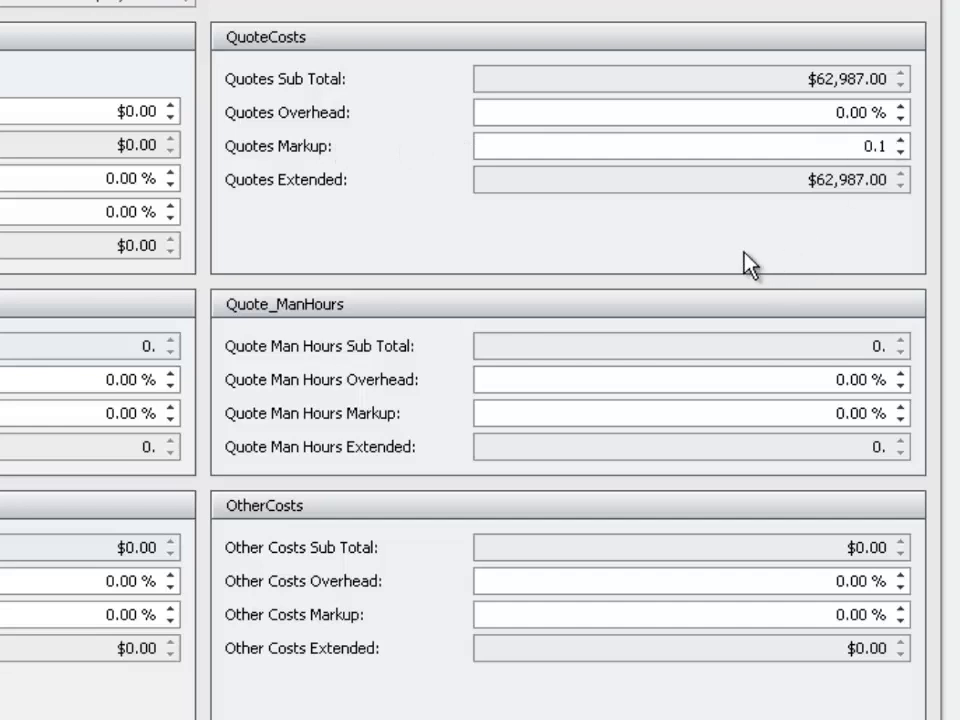
pyautogui.click(606, 186)
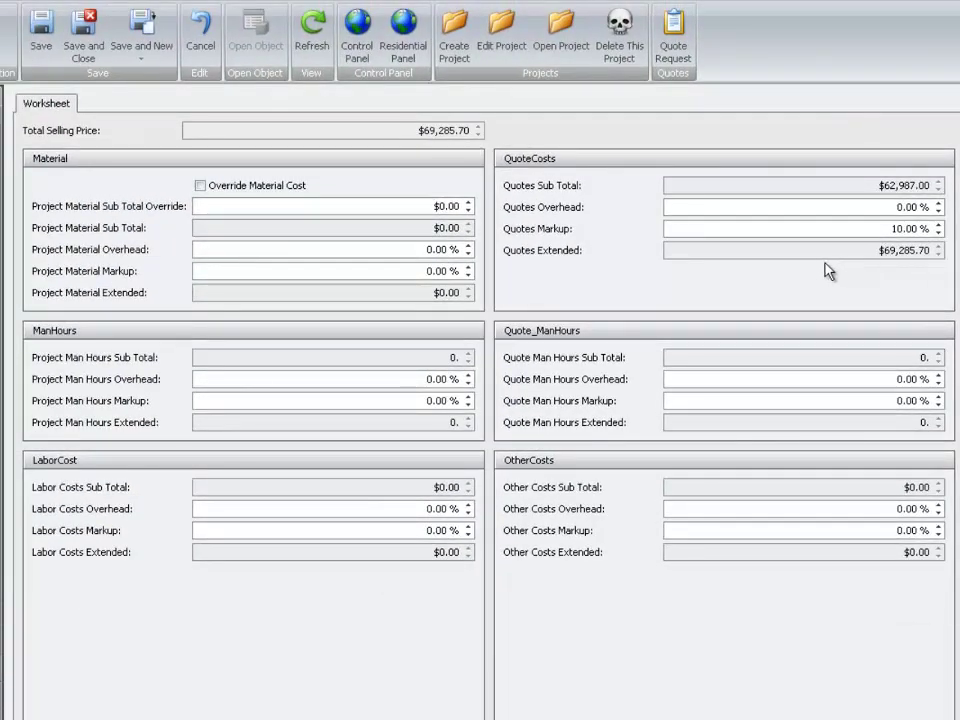
pyautogui.click(719, 251)
# - Open Quote #1 from the project's Quotes area, showing its empty quote items list
pyautogui.click(356, 31)
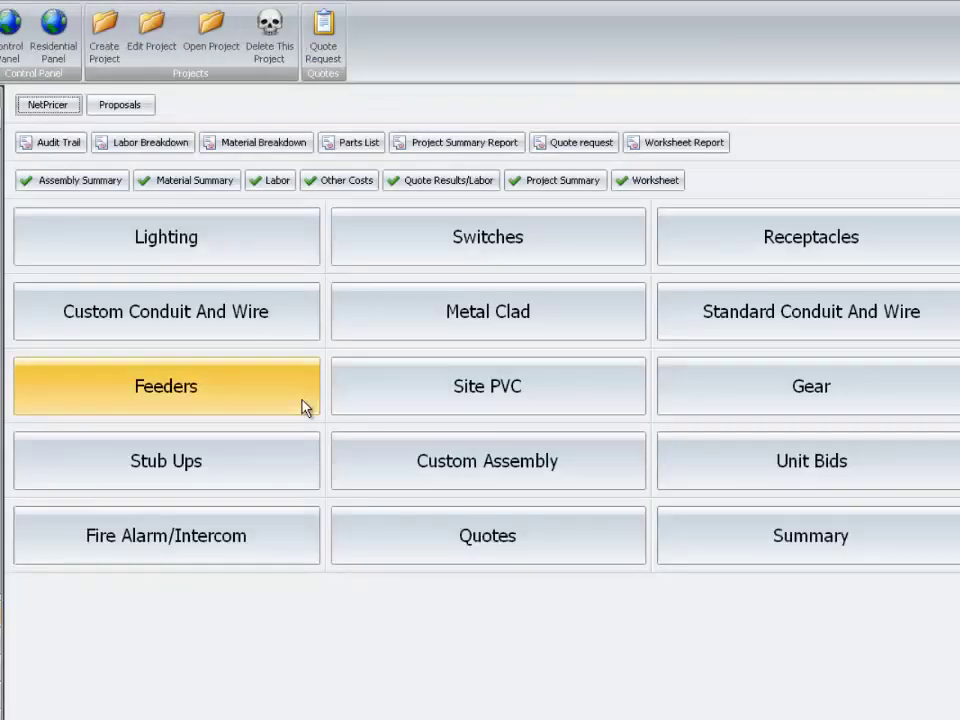
pyautogui.click(700, 538)
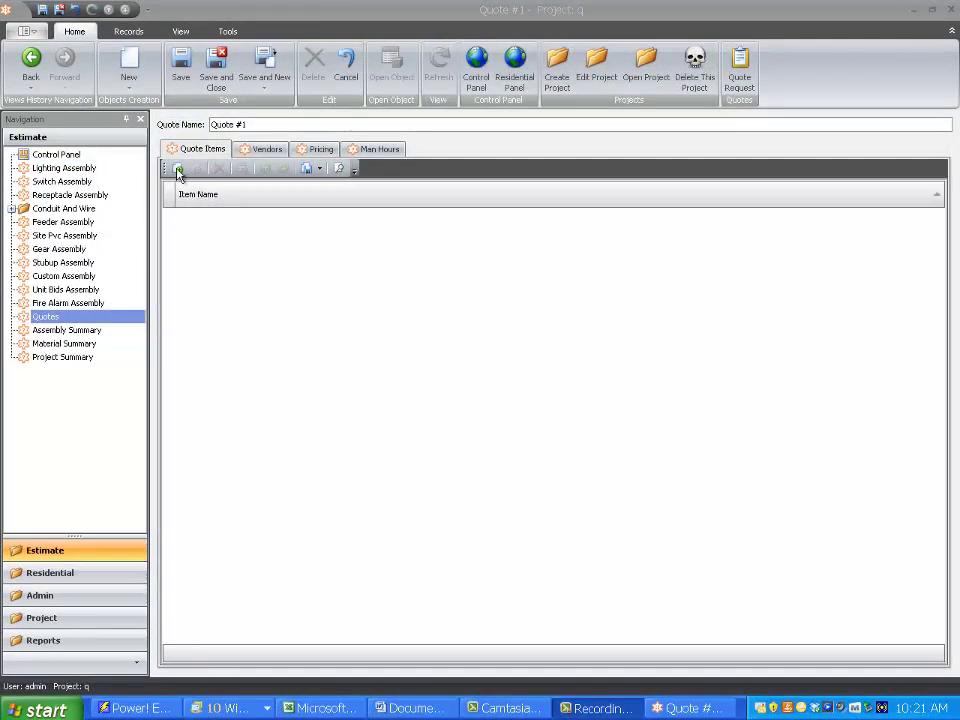
# - Create a new TVSS quote item and add it with Gear and Generator to Quote #1
pyautogui.click(178, 169)
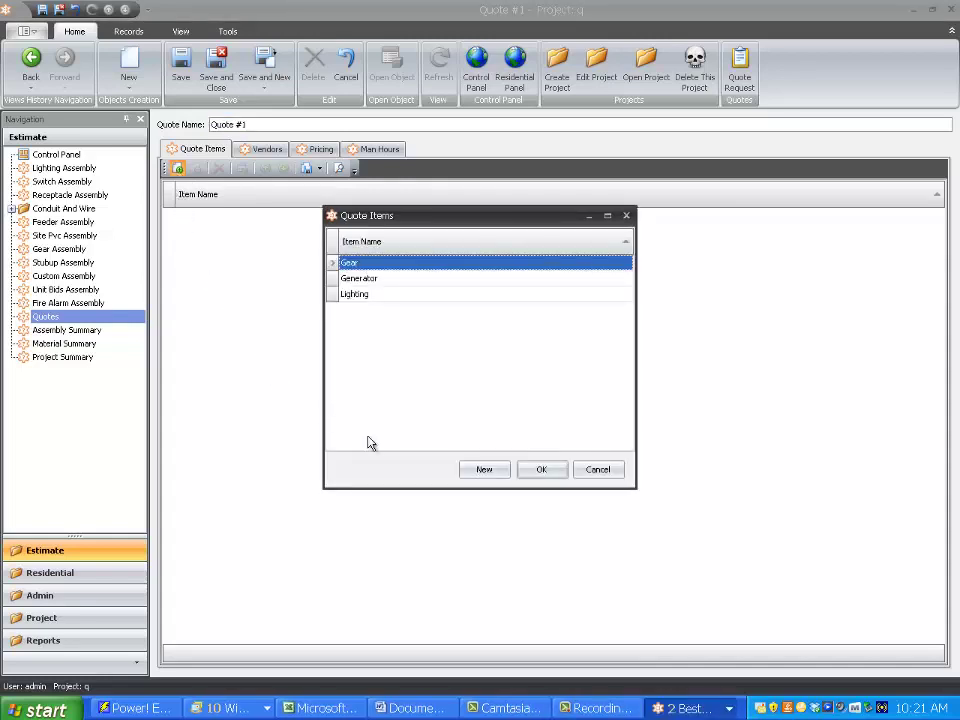
pyautogui.click(467, 470)
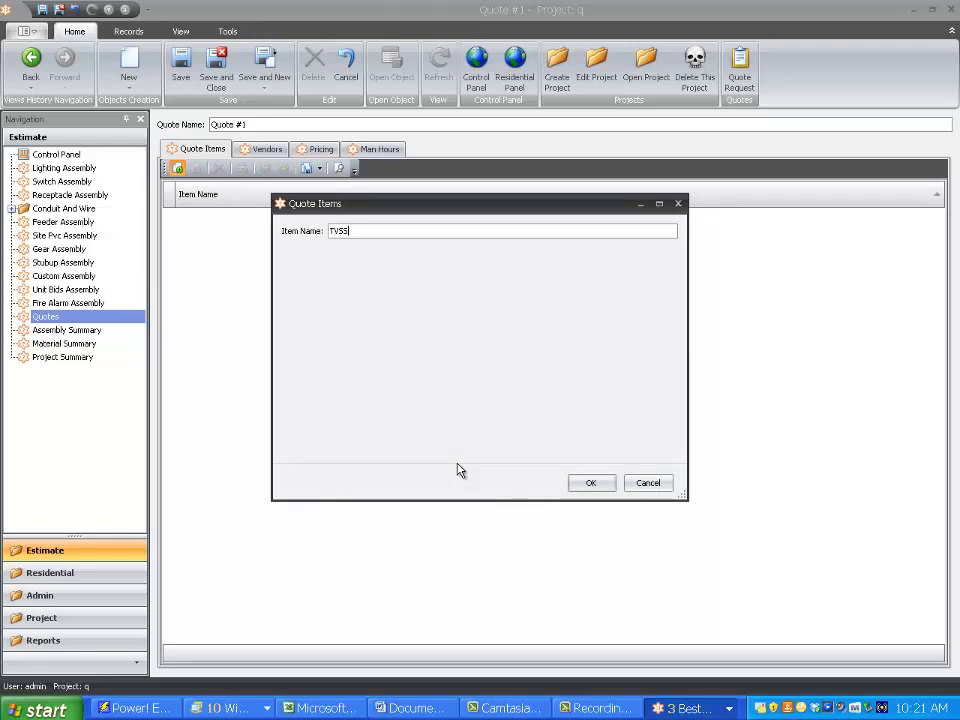
pyautogui.click(585, 484)
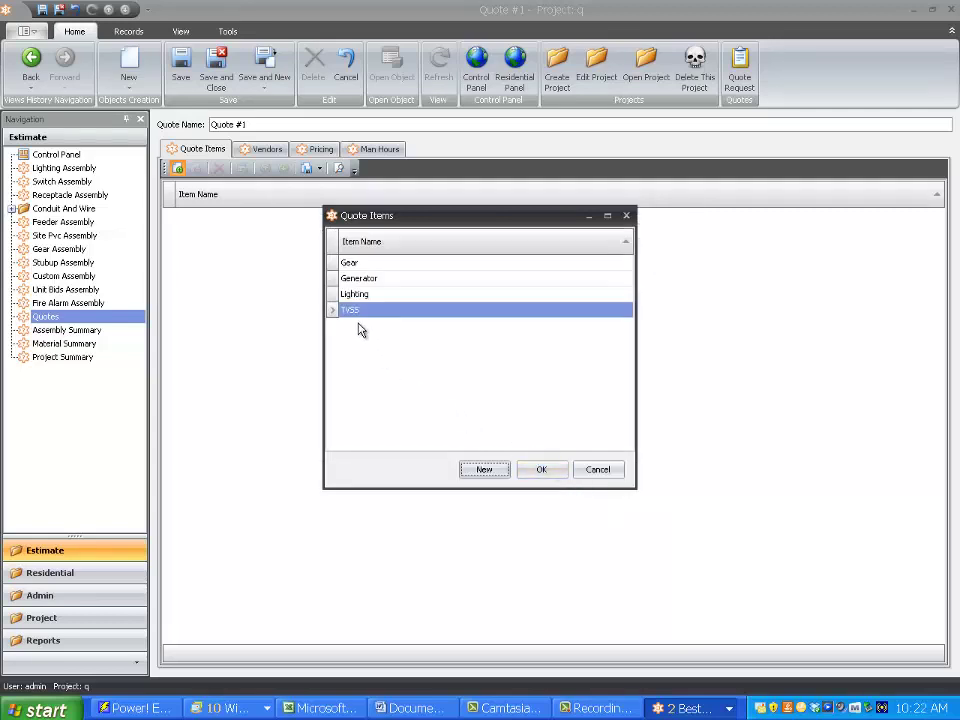
pyautogui.keyDown('ctrl'); pyautogui.click(349, 265); pyautogui.keyUp('ctrl')
pyautogui.keyDown('ctrl'); pyautogui.click(355, 282); pyautogui.keyUp('ctrl')
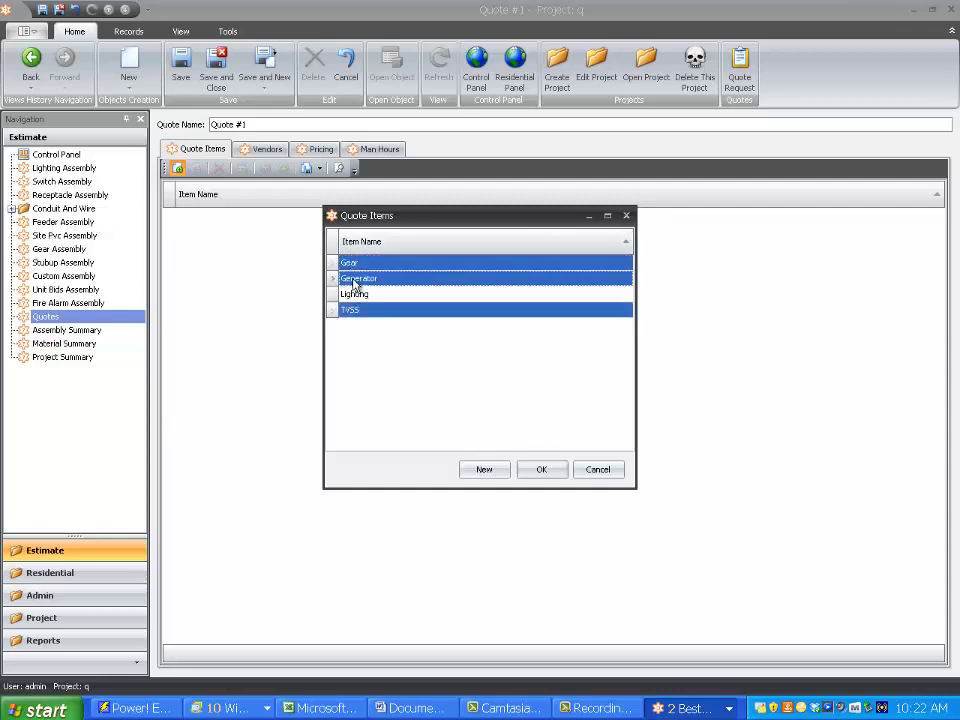
pyautogui.click(541, 470)
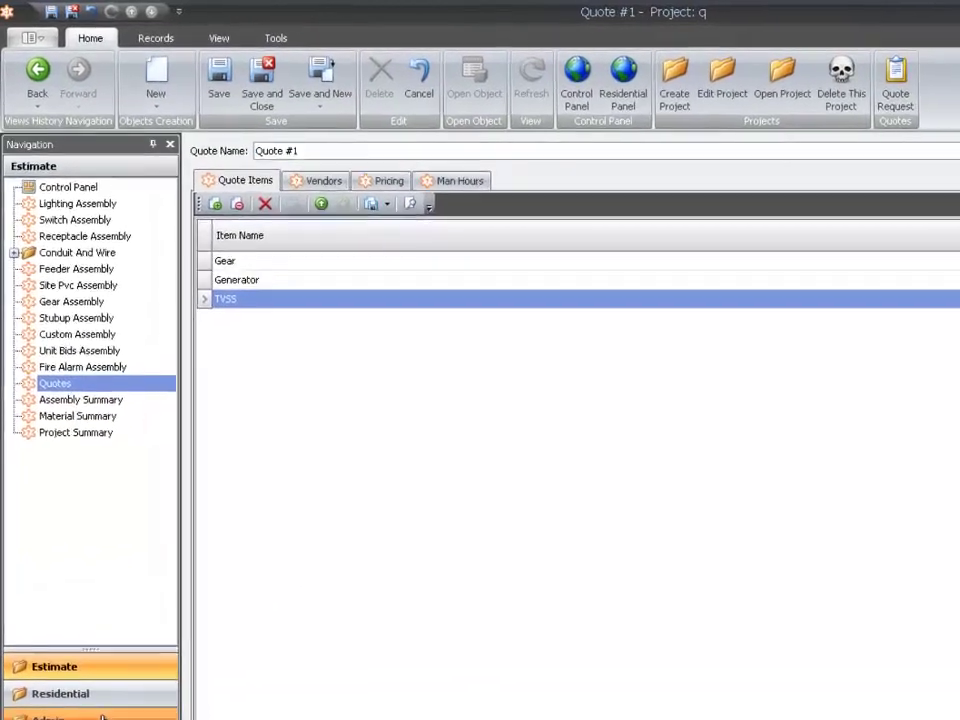
# - Add TVSS to the Admin master Quote Items list and save it
pyautogui.click(105, 597)
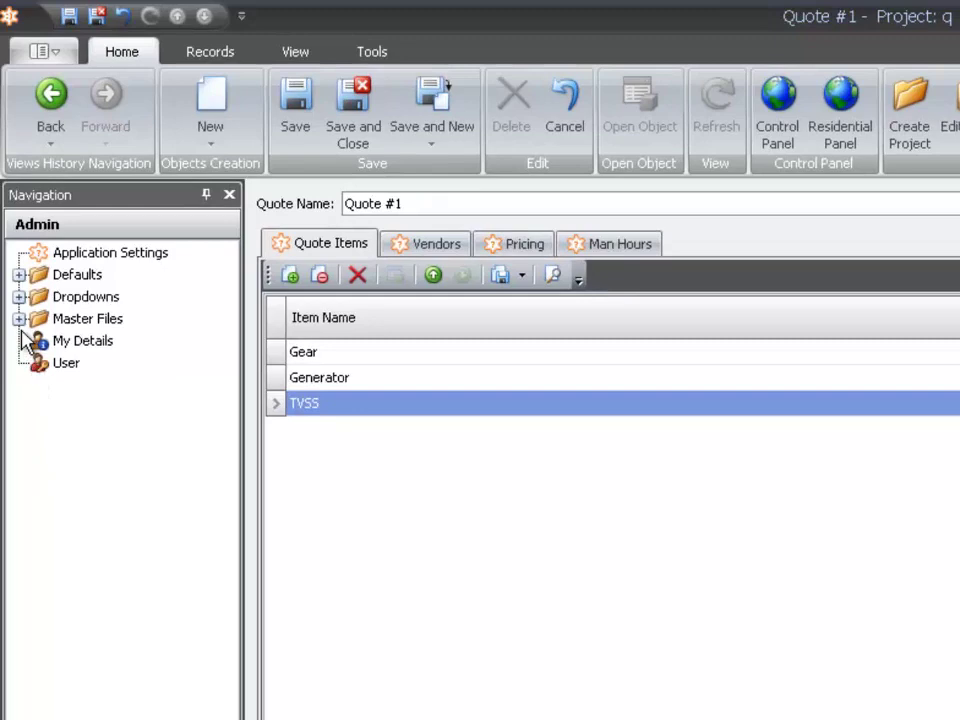
pyautogui.click(19, 319)
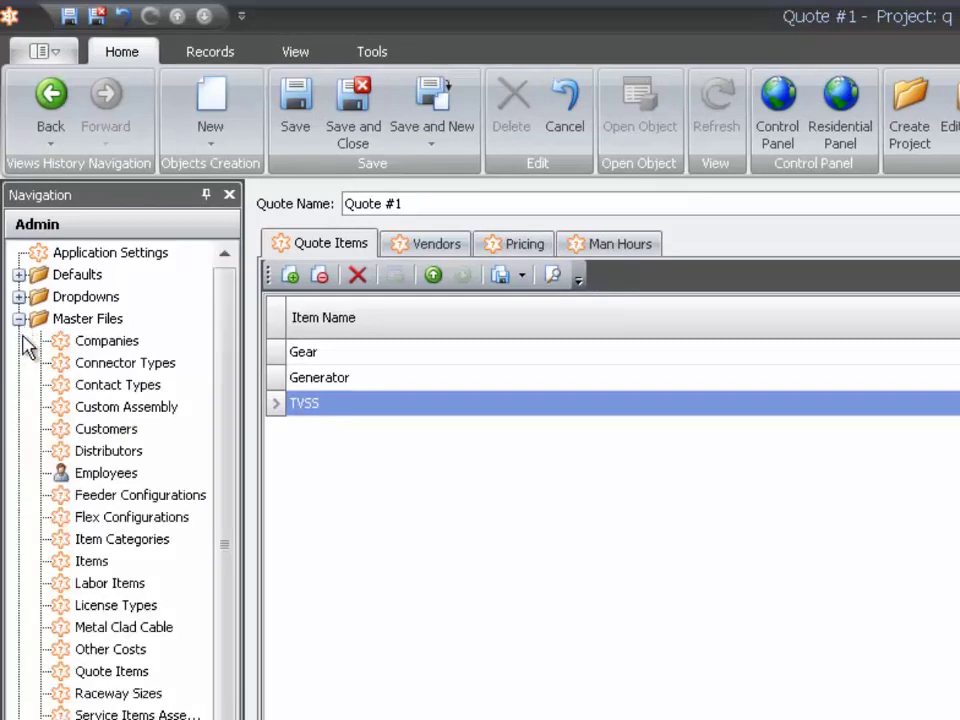
pyautogui.click(85, 672)
pyautogui.click(216, 101)
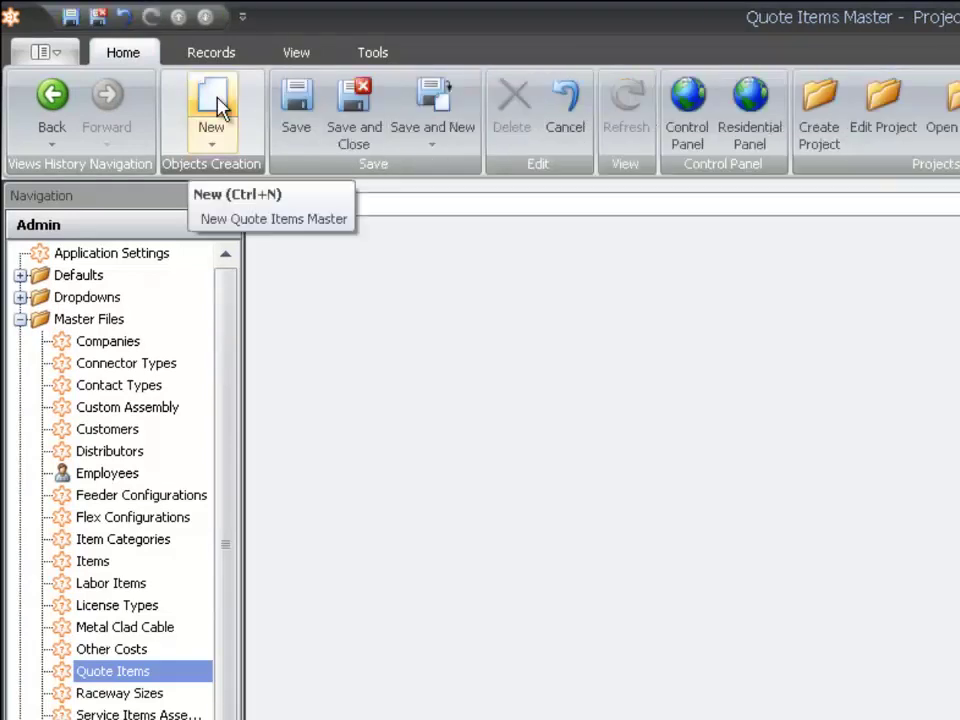
pyautogui.write('TV55')
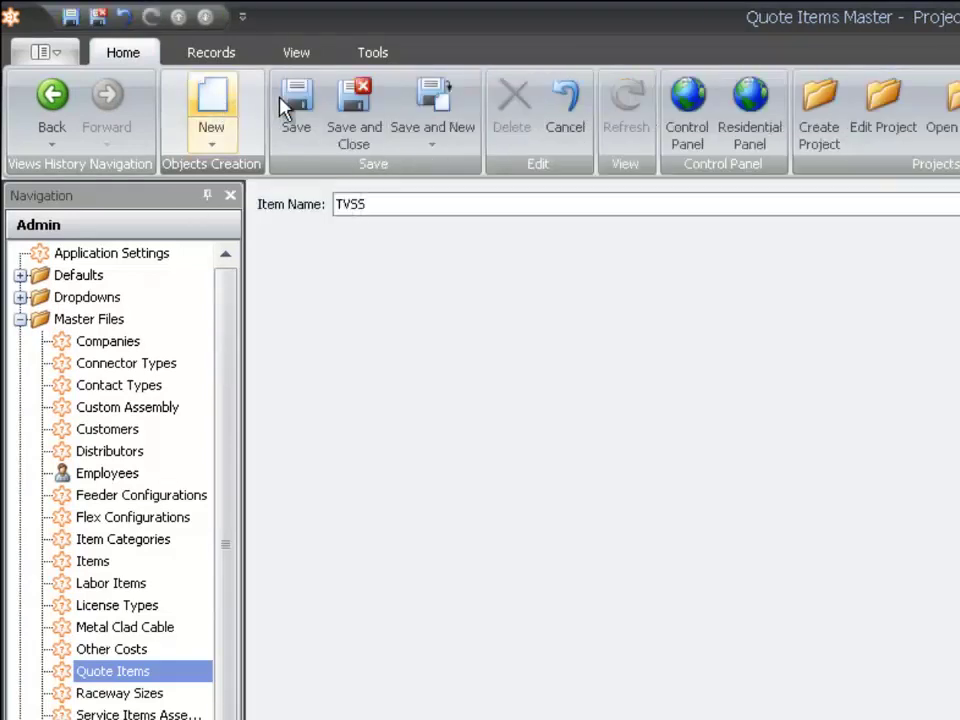
pyautogui.click(352, 108)
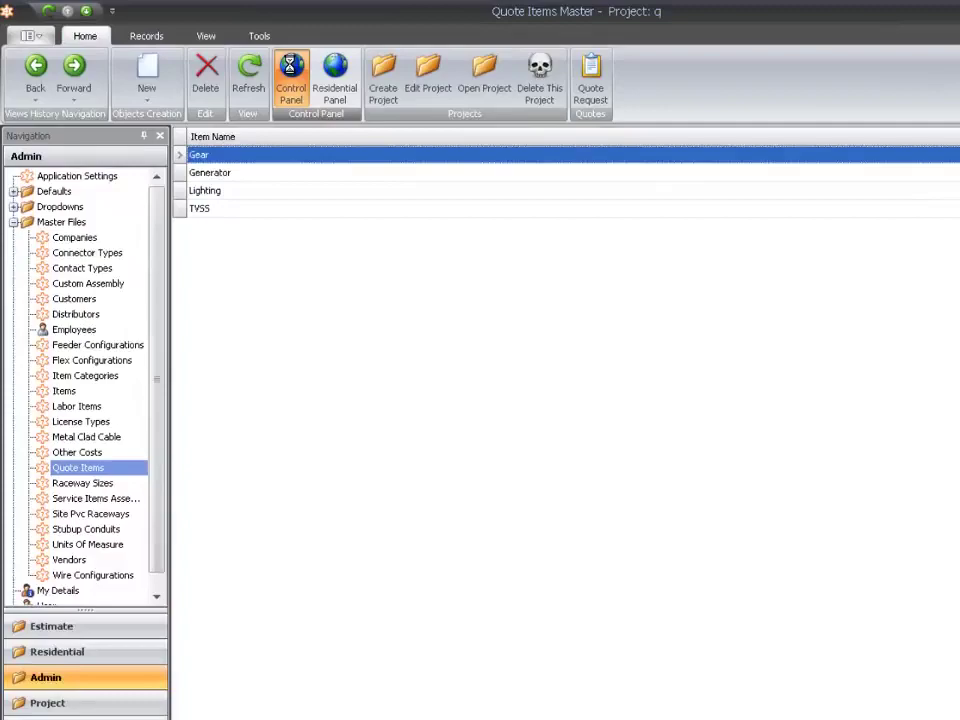
pyautogui.click(350, 92)
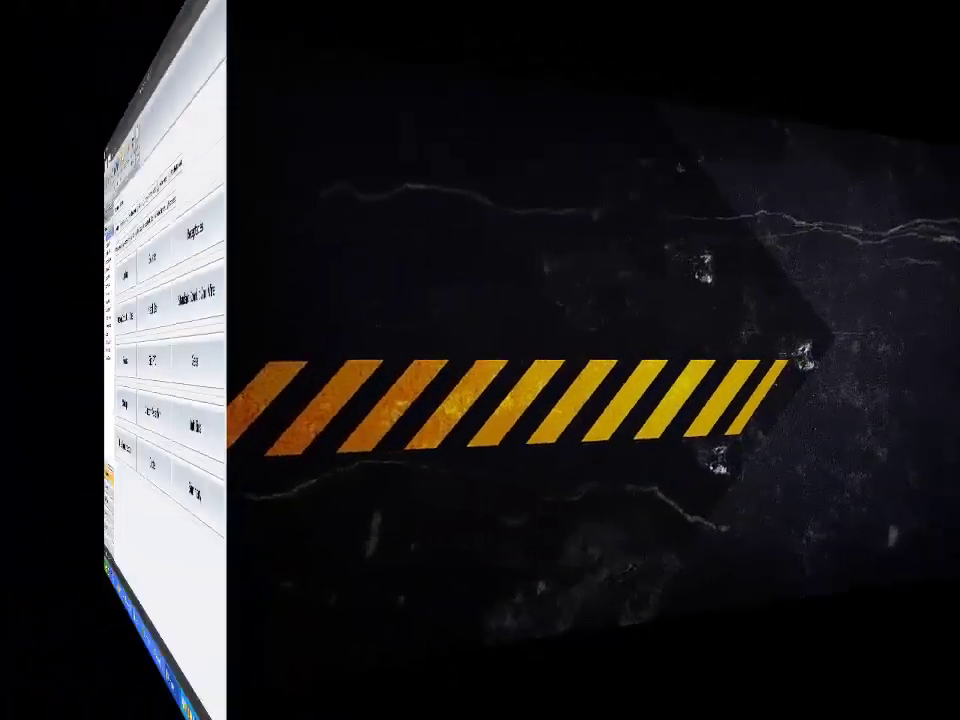